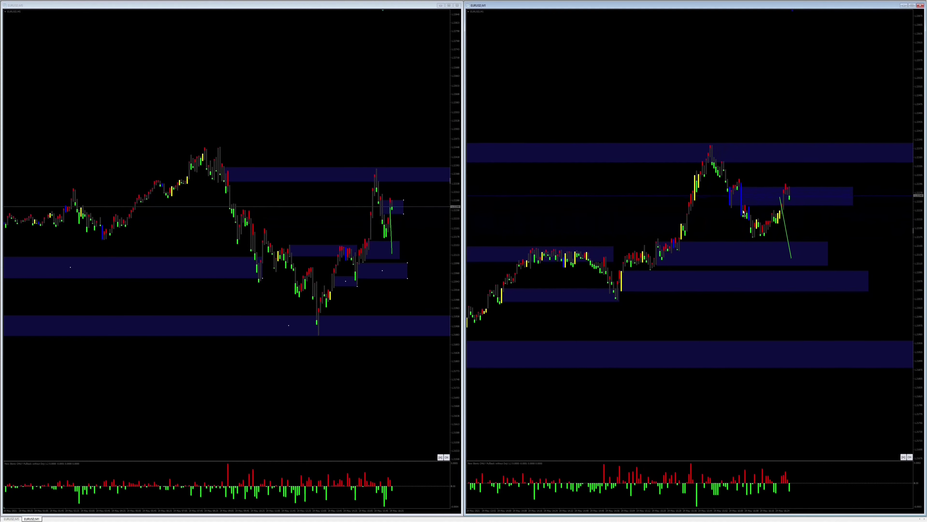
Drag the green projection trendline further right on M1, then make the M1 chart active again.
left_click_drag(787, 230, 815, 227)
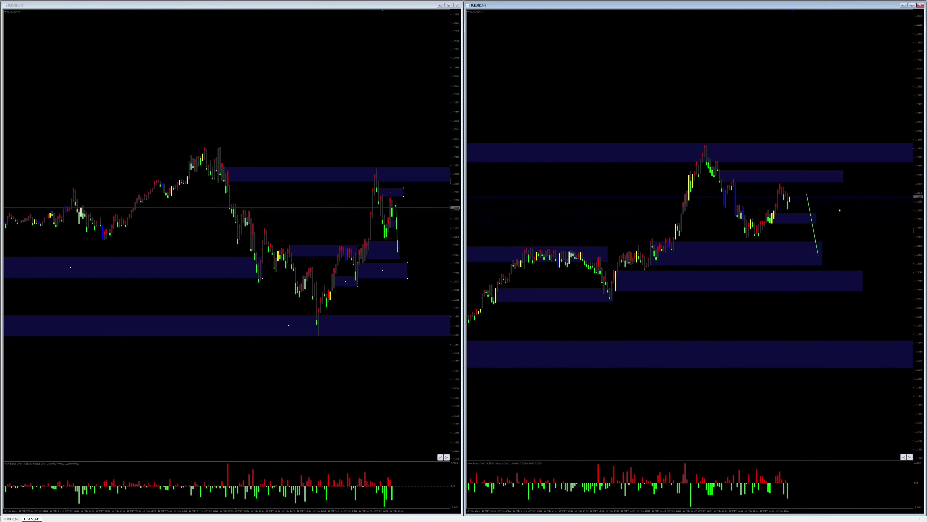
key("ctrl+F6")
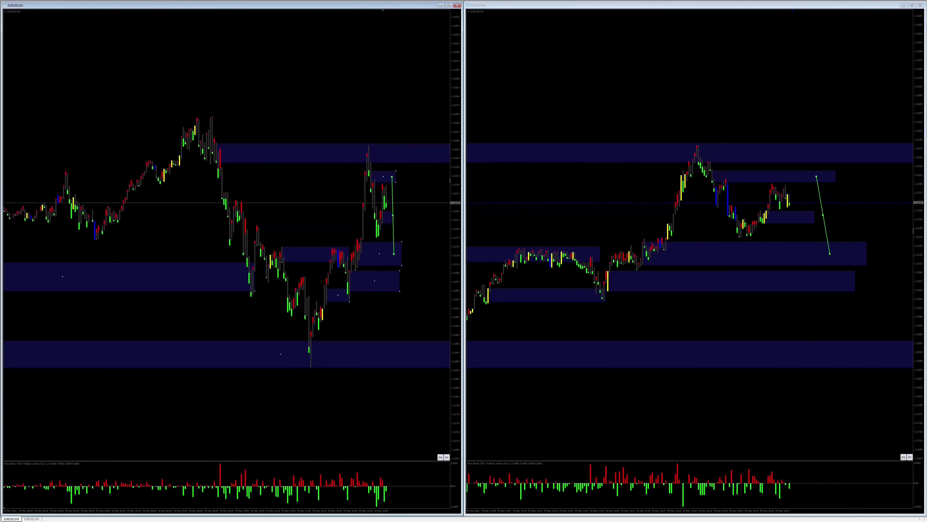
left_click(861, 229)
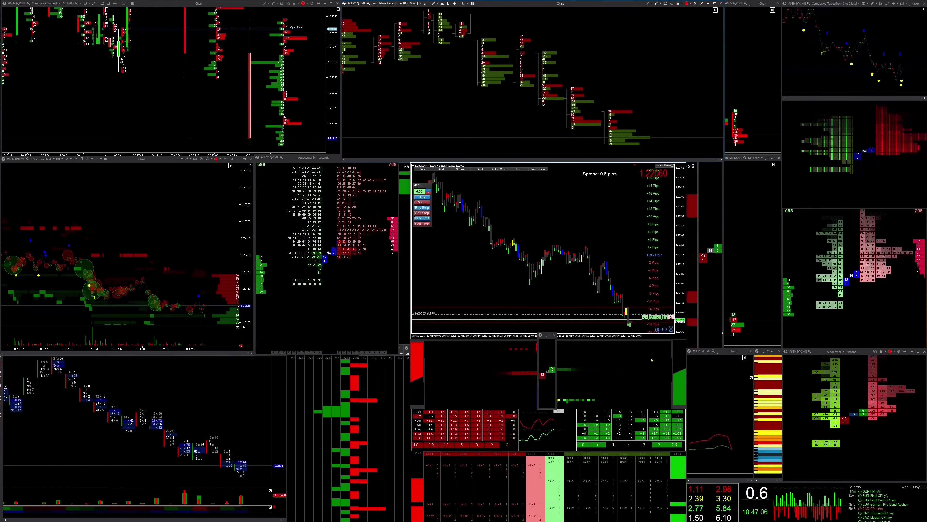
Close the 6.00 EUR/USD sell order and place a 6.00 buy order at market.
left_click(671, 317)
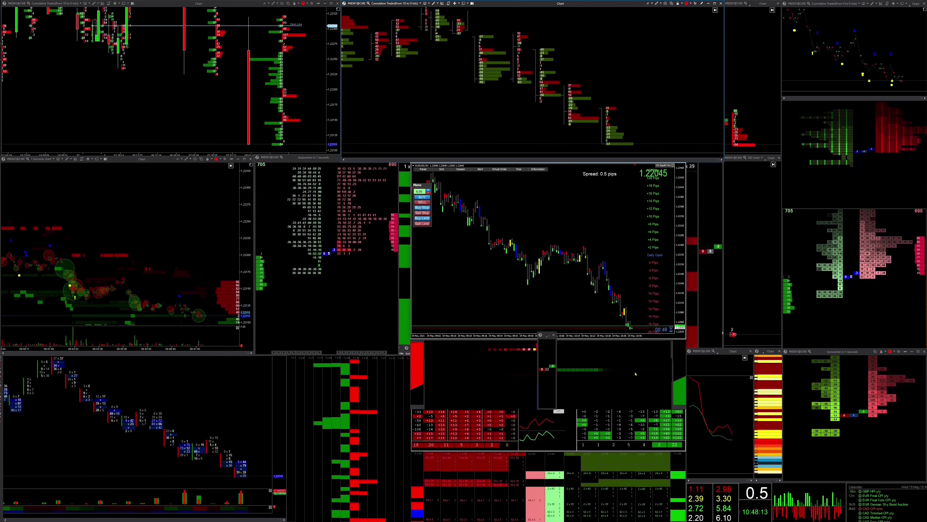
left_click(422, 197)
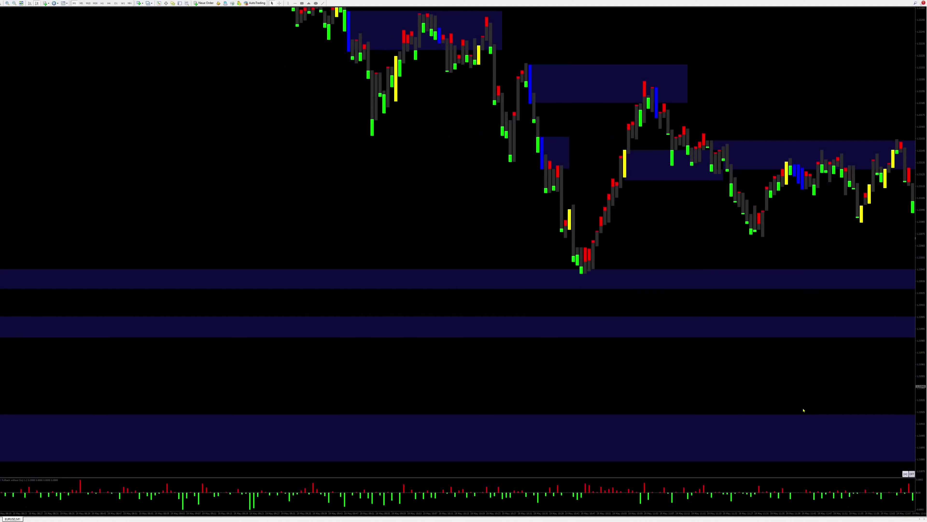
Scroll the EUR/USD chart through newer bars to check price reactions at the dark-blue zones.
scroll(660, 357, "up", 10)
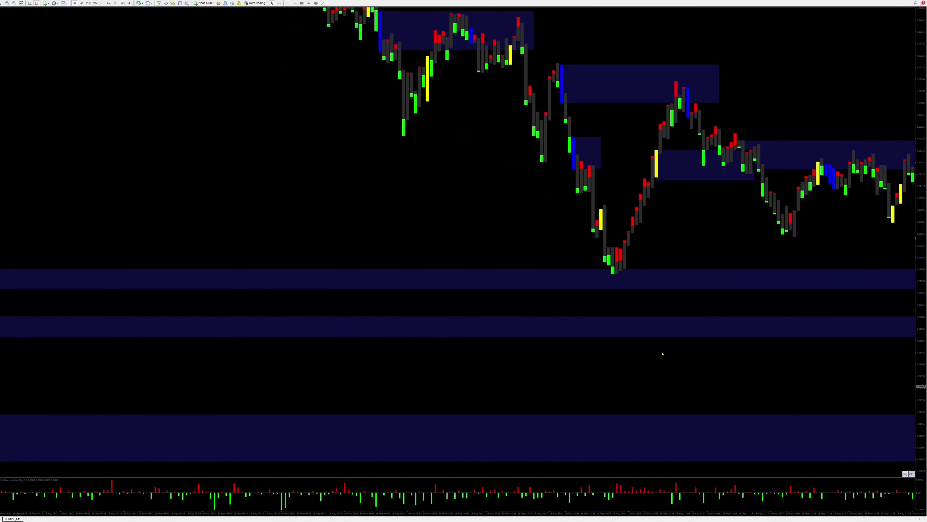
scroll(662, 354, "up", 20)
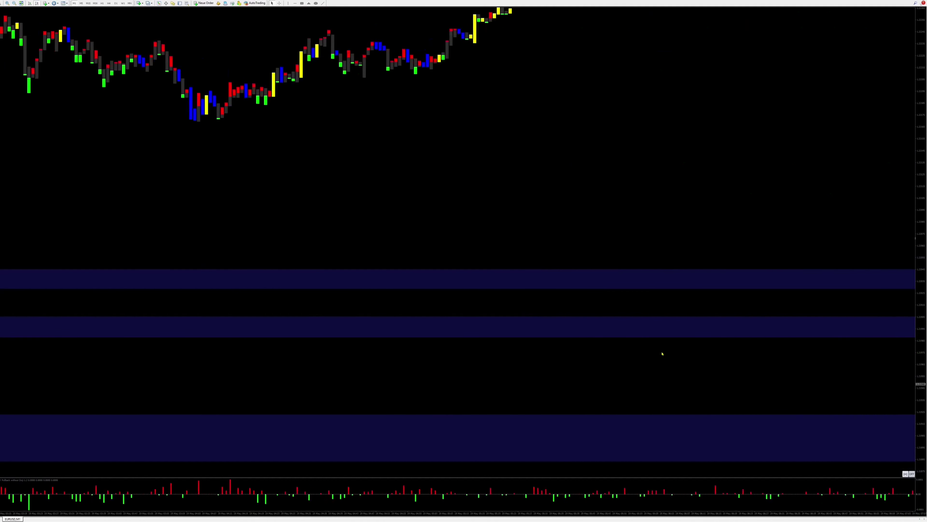
scroll(662, 354, "up", 20)
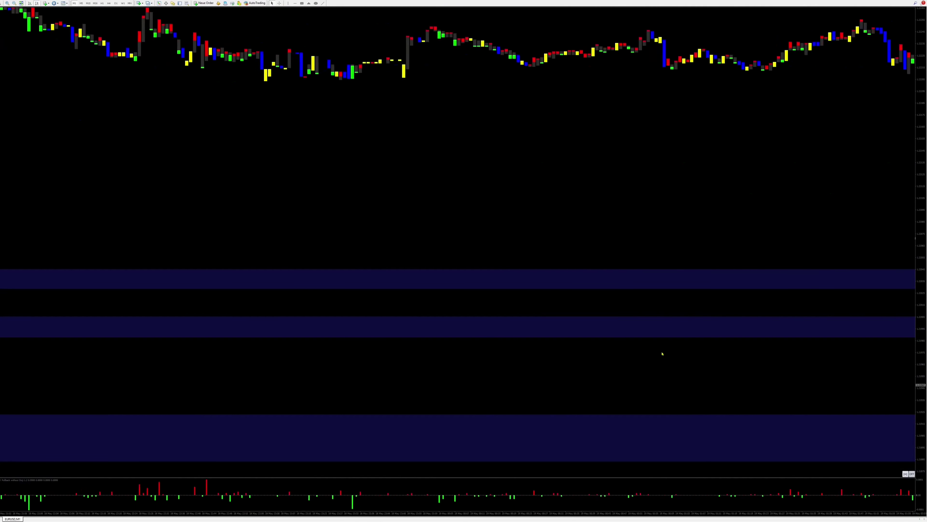
scroll(662, 353, "up", 20)
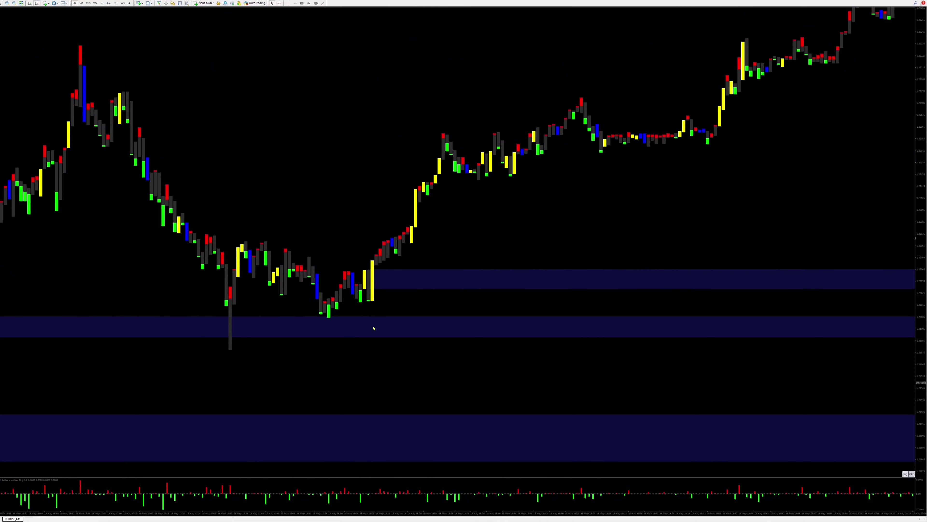
scroll(375, 332, "up", 20)
scroll(375, 333, "up", 20)
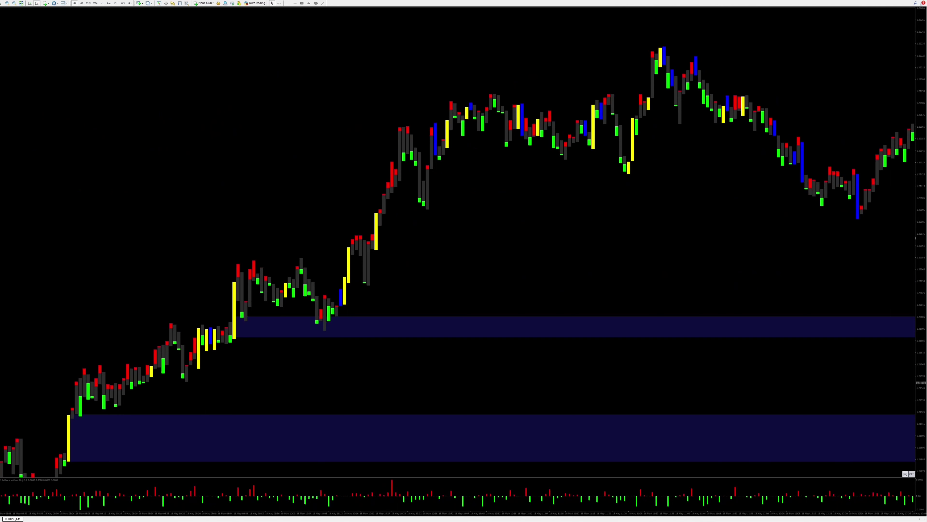
scroll(456, 241, "down", 20)
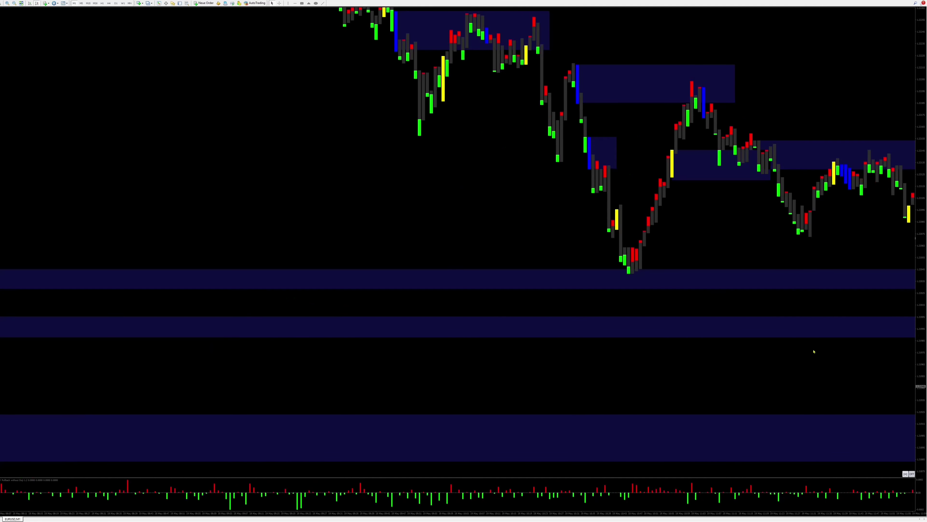
scroll(789, 352, "down", 15)
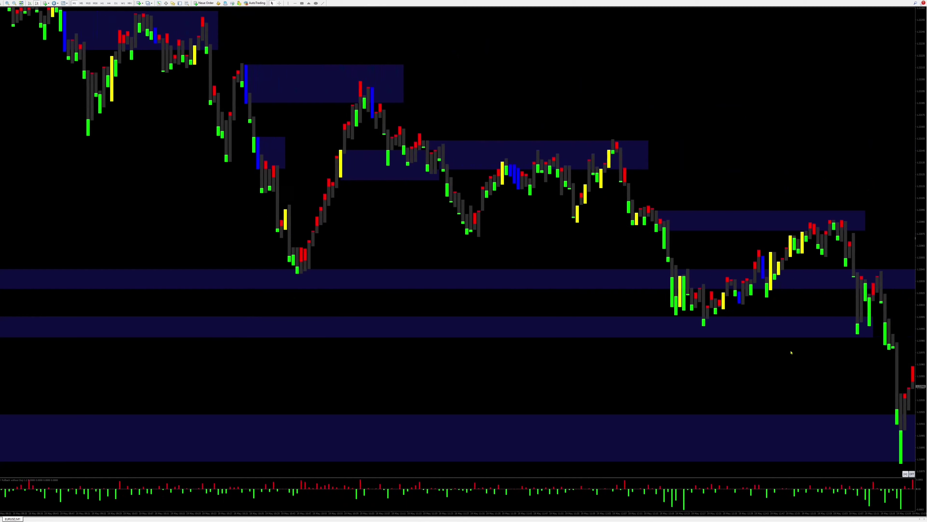
scroll(700, 362, "down", 1)
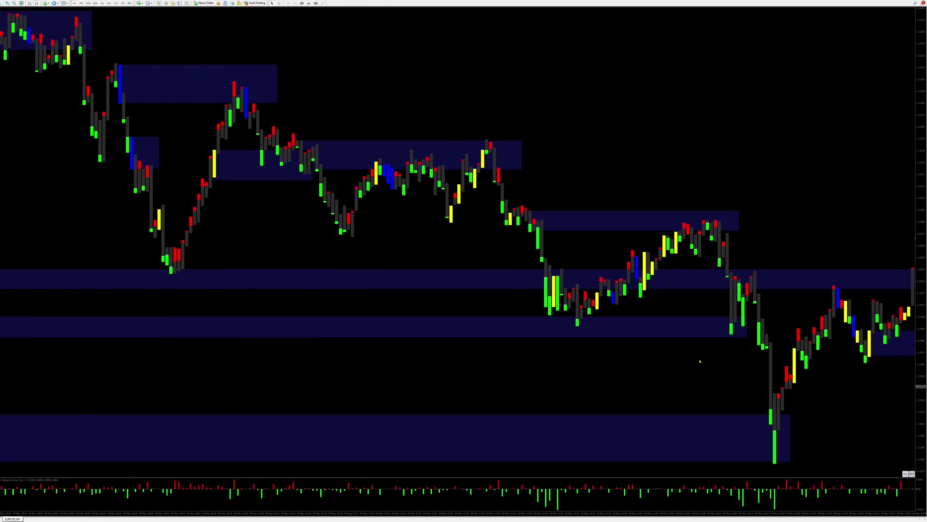
scroll(699, 364, "down", 10)
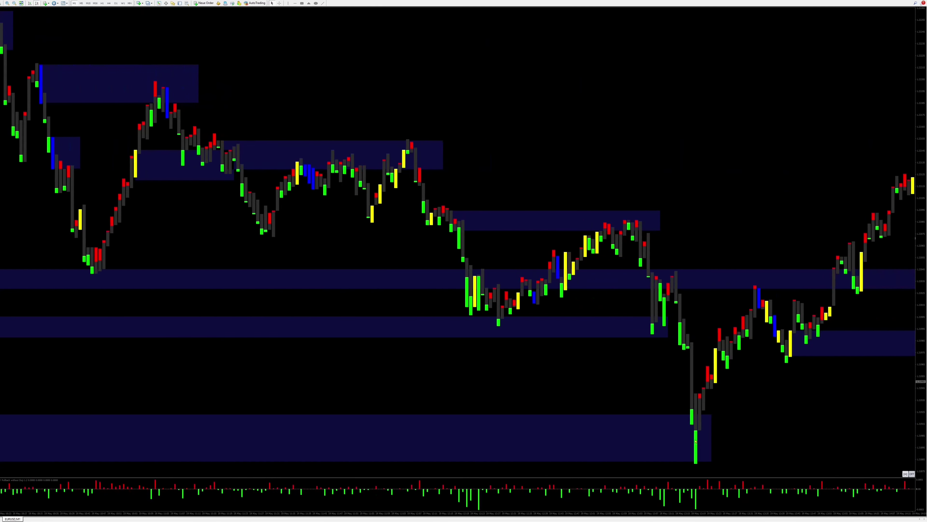
scroll(684, 438, "down", 20)
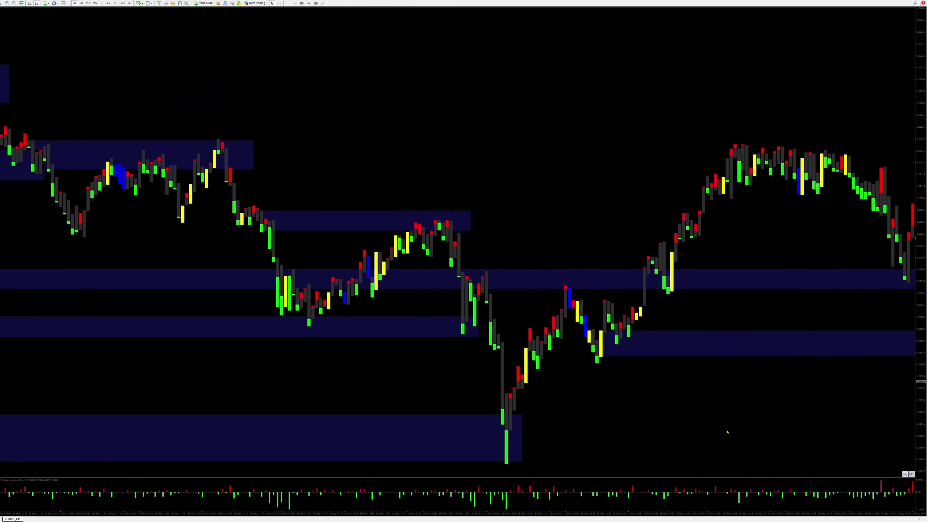
scroll(727, 431, "down", 13)
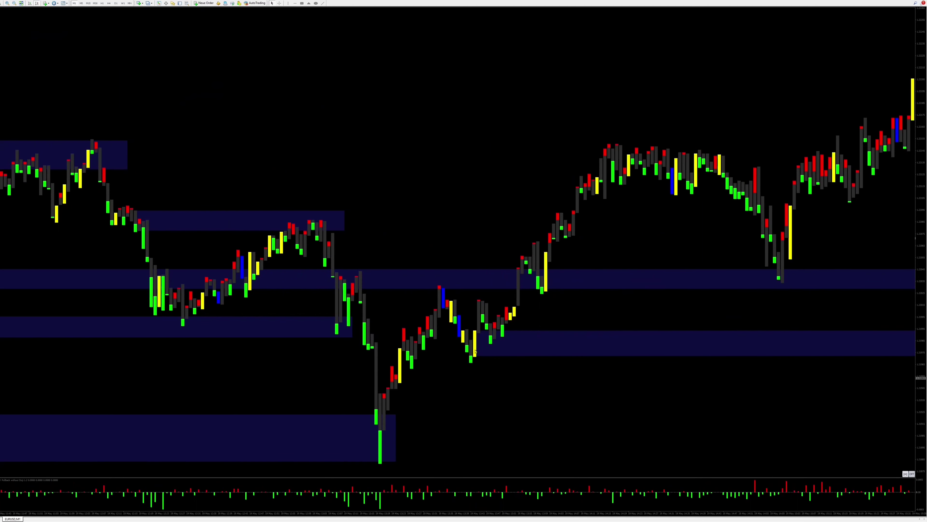
scroll(522, 408, "down", 10)
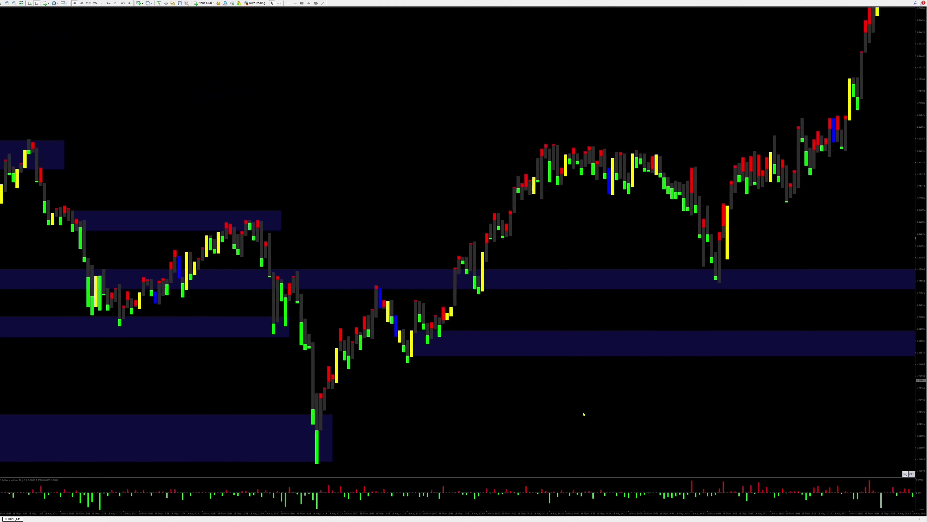
scroll(583, 413, "down", 10)
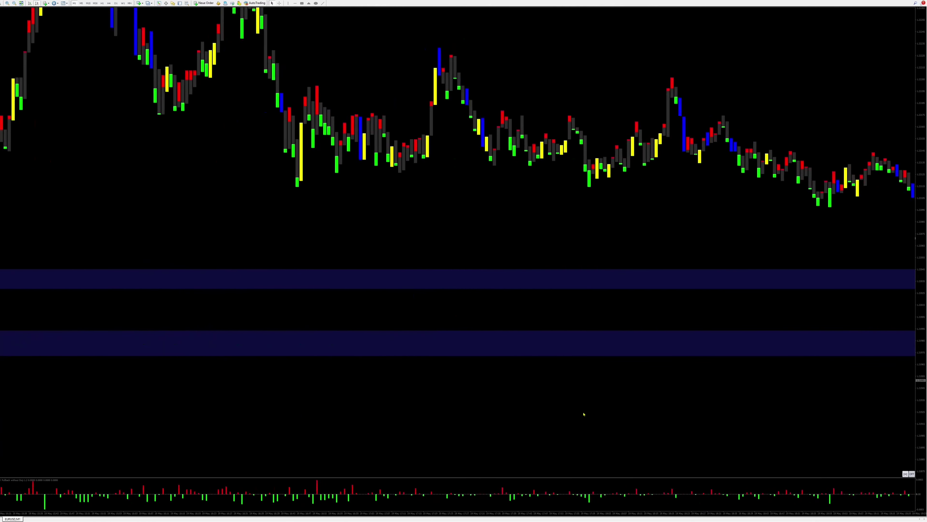
scroll(583, 414, "down", 3)
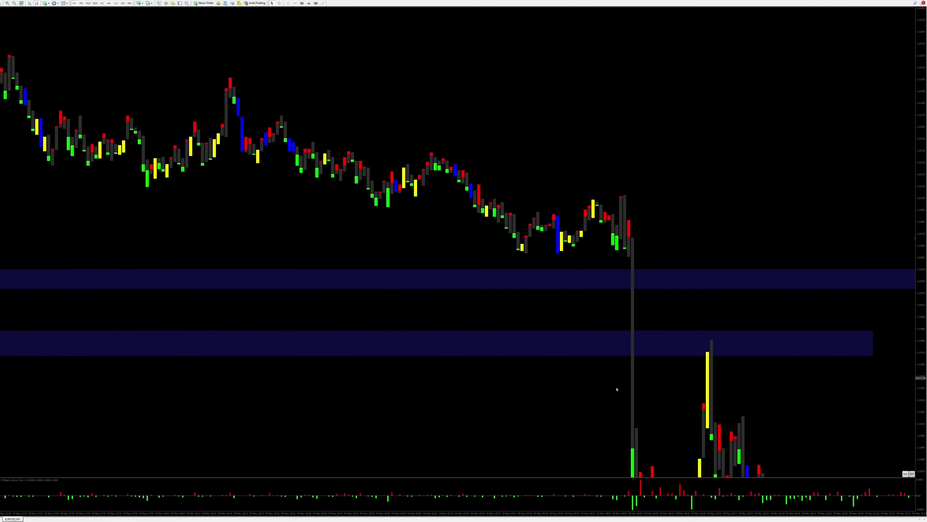
scroll(617, 299, "down", 6)
scroll(624, 288, "down", 1)
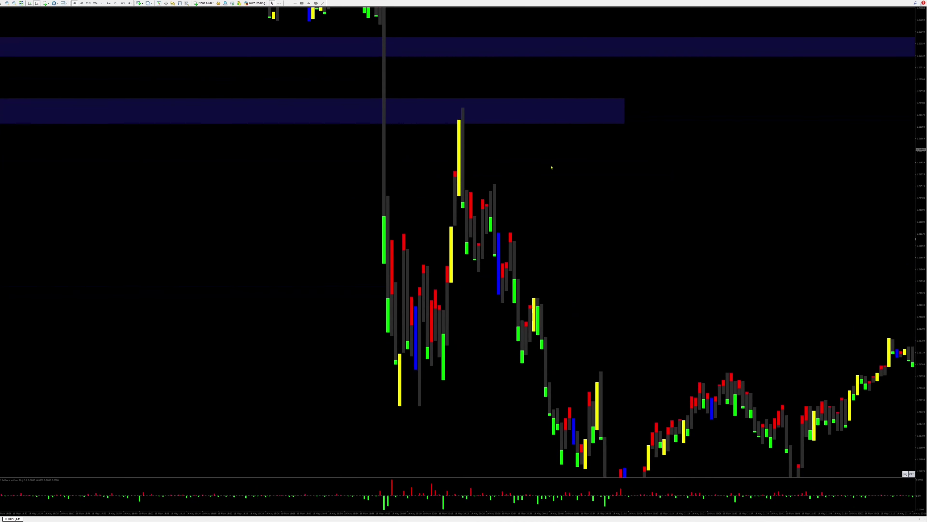
scroll(662, 239, "down", 2)
scroll(652, 286, "up", 1)
scroll(658, 311, "down", 9)
scroll(675, 225, "down", 20)
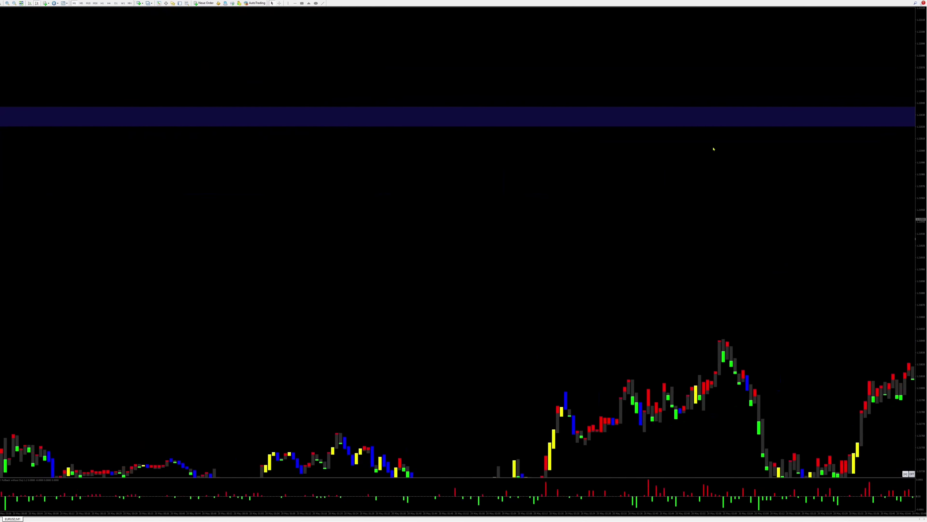
scroll(736, 125, "down", 20)
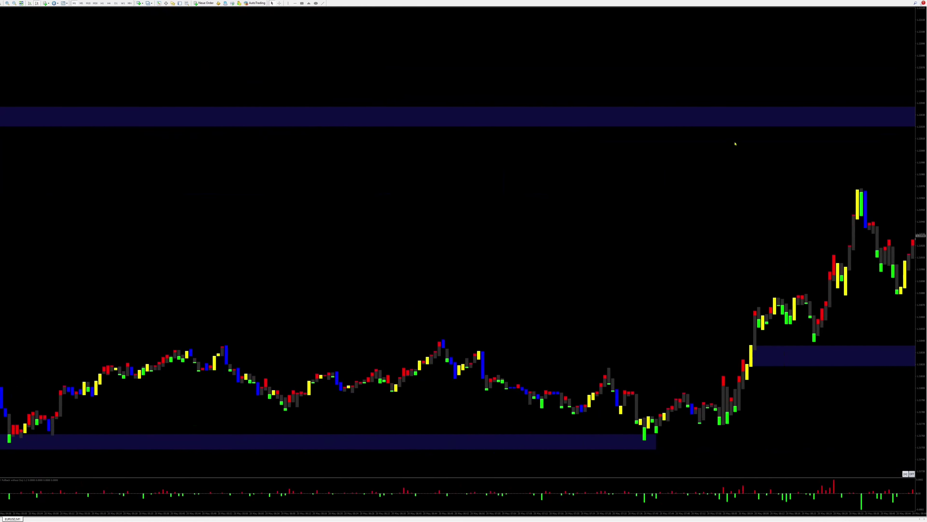
scroll(709, 185, "down", 15)
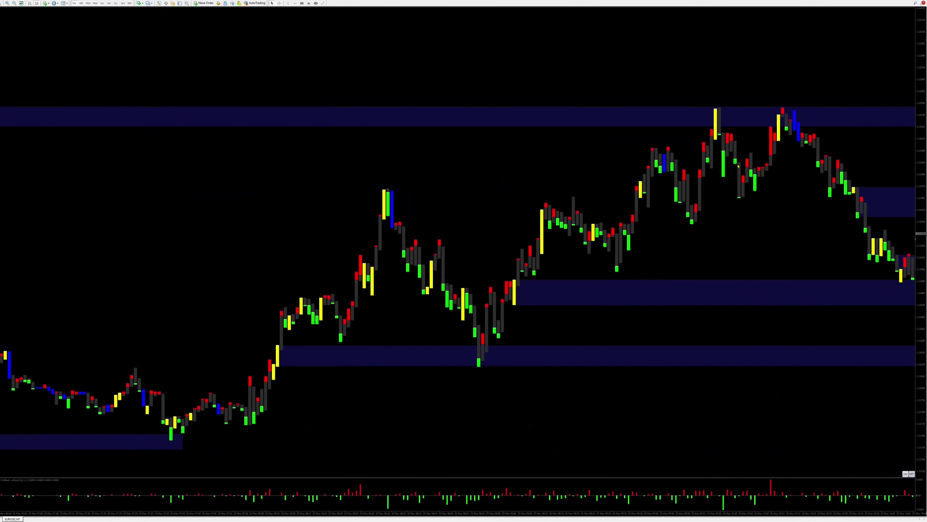
scroll(722, 128, "down", 5)
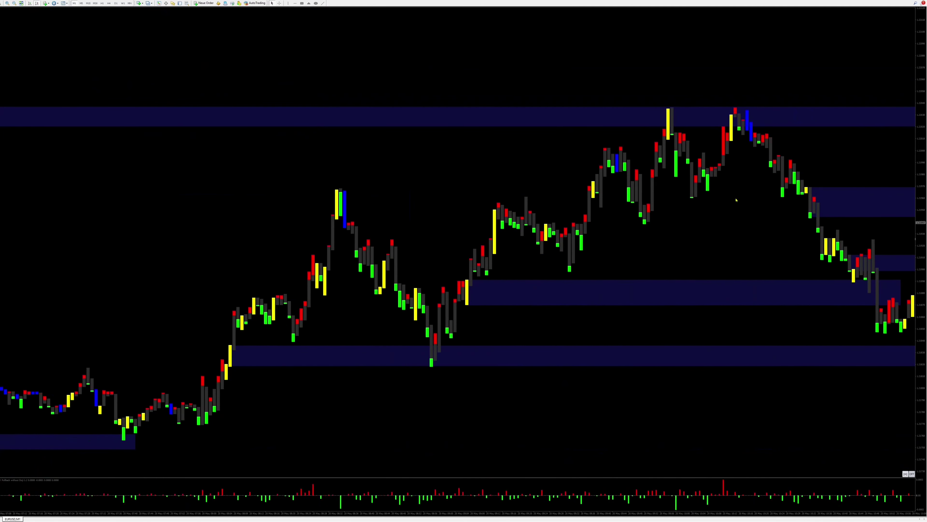
scroll(716, 205, "down", 2)
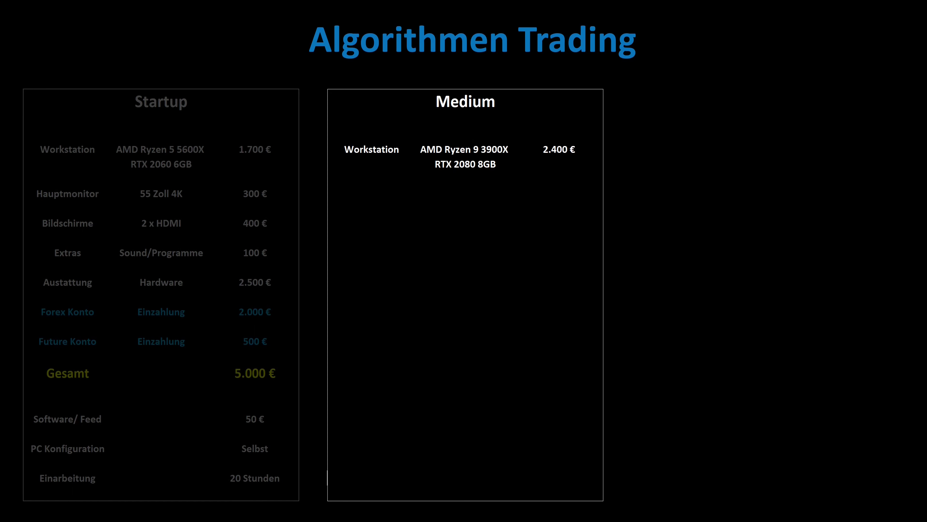
Reveal the Medium column's Hauptmonitor, Bildschirme and Extras rows.
key("Right")
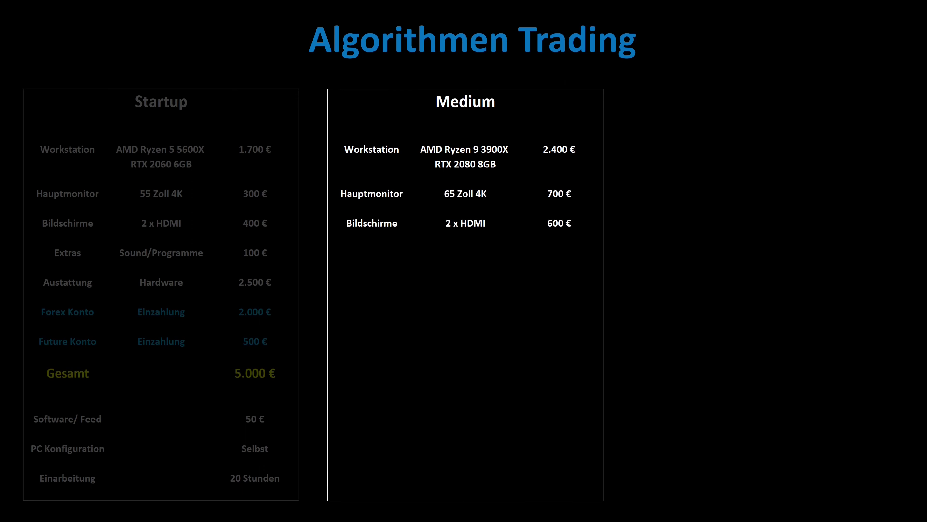
key("Right")
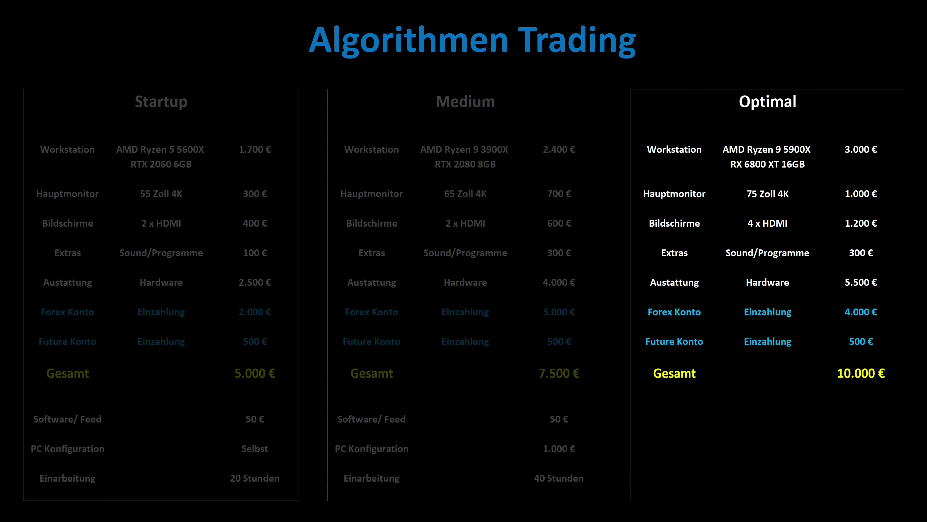
key("Right")
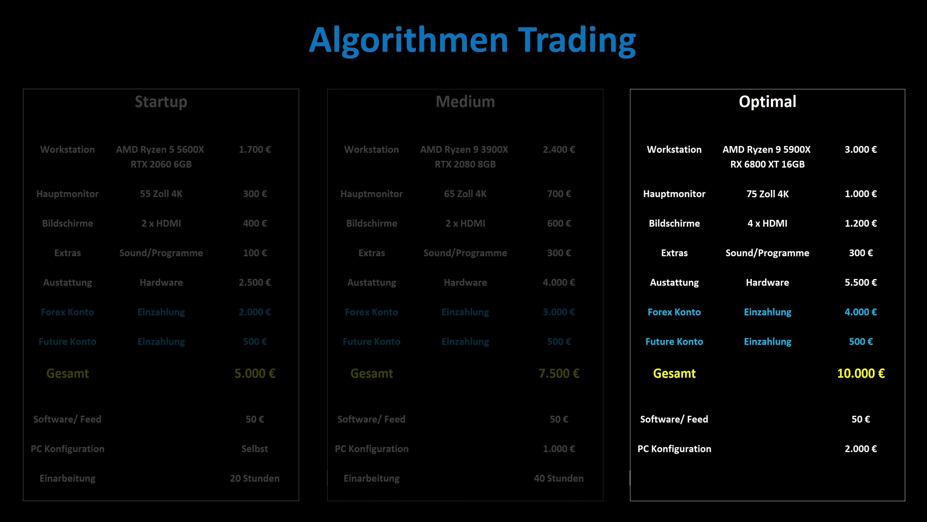
Reveal the Optimal column's Gesamt 10.000 € total and its Einarbeitung 60 Stunden row.
key("Right")
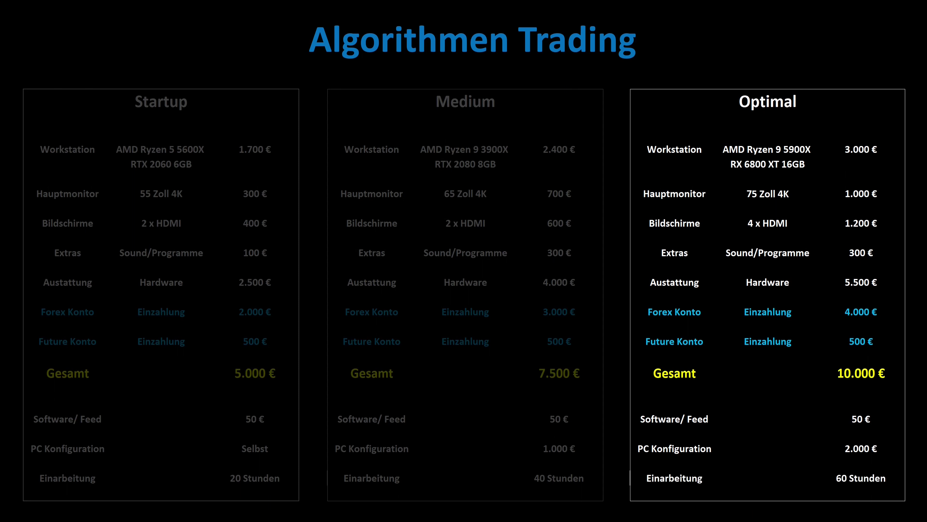